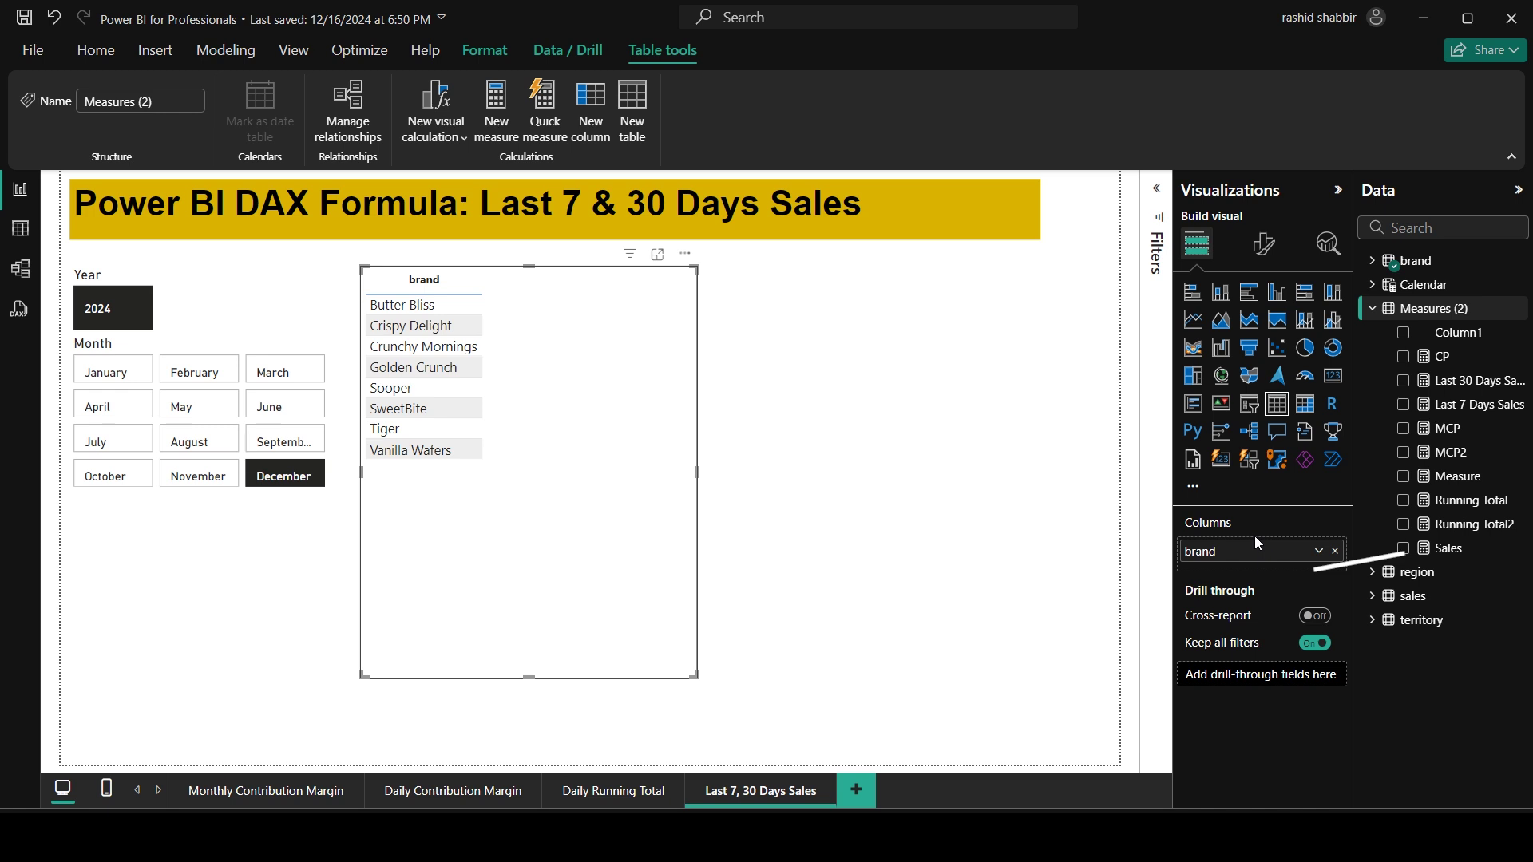
- Add the Sales measure from Measures (2) to the brand table visual
drag(1473, 557, 1269, 571)
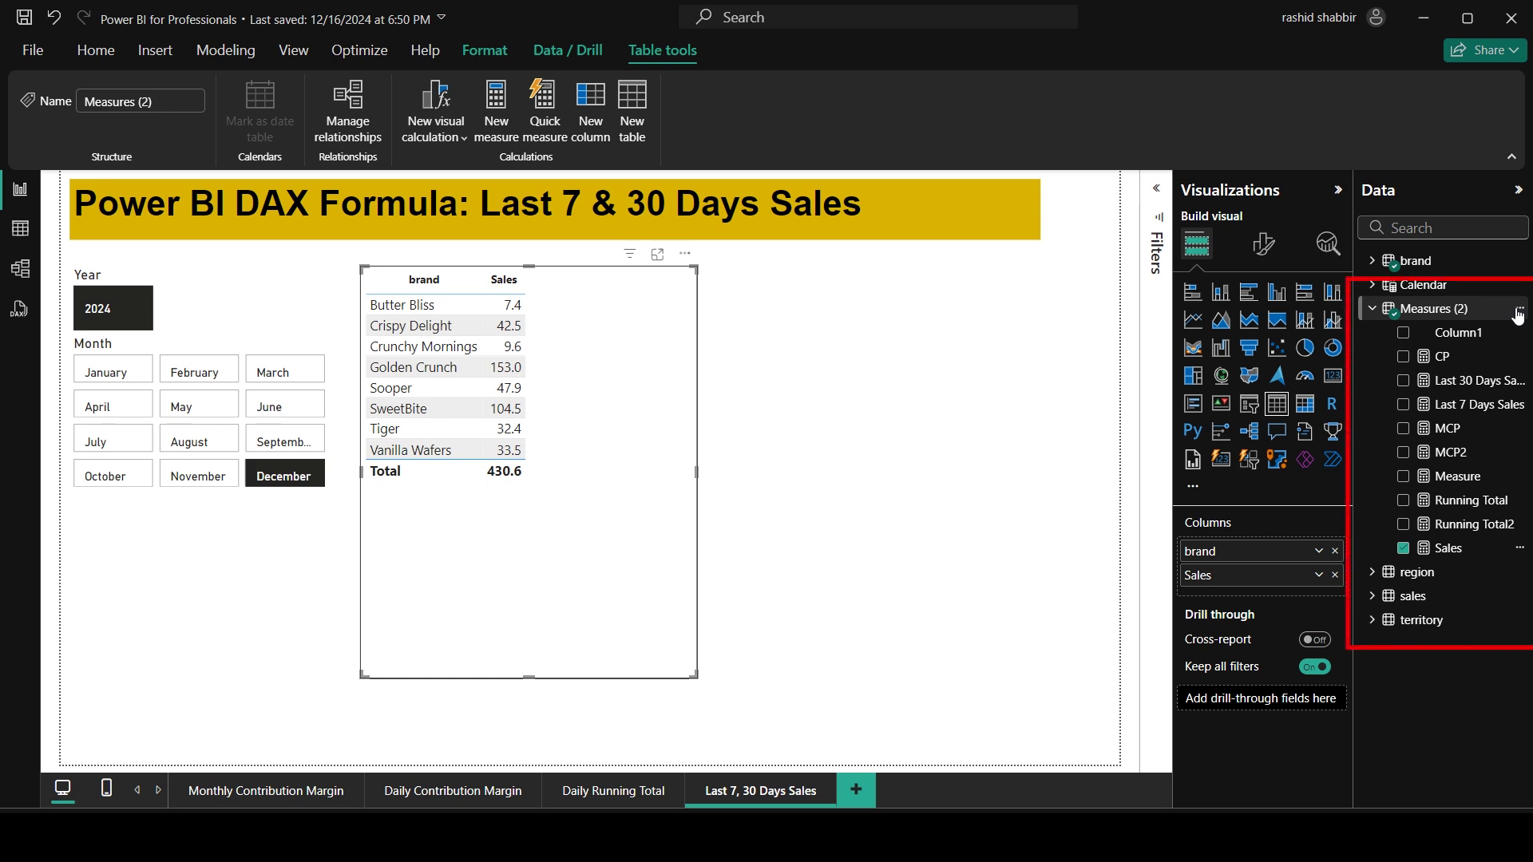
- Create a measure 'sales of last 7 days2 =' in Measures (2) with CALCULATE( on a second line
click(1517, 311)
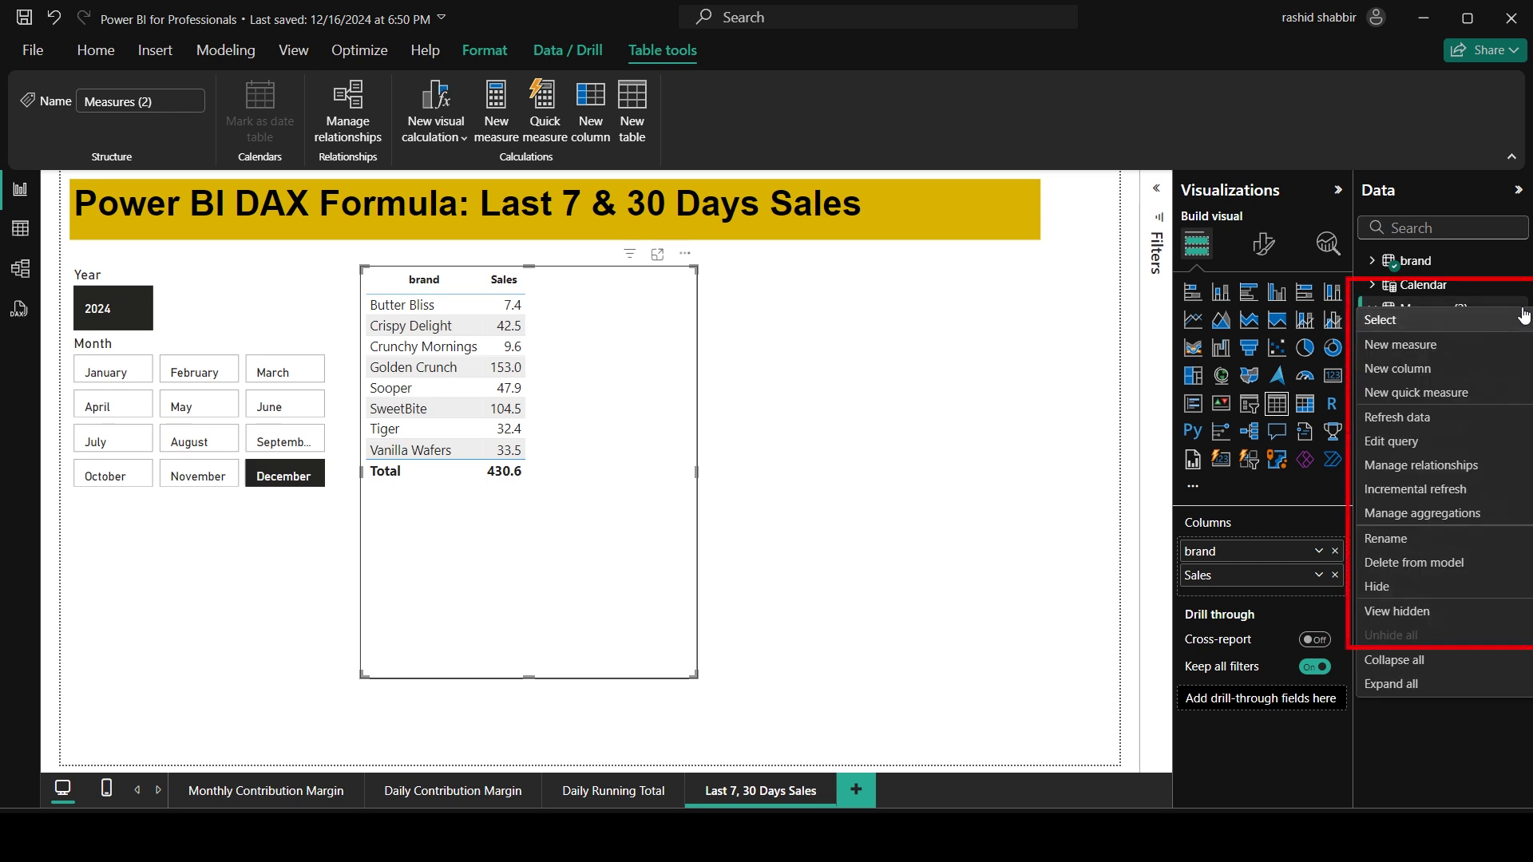
click(1406, 345)
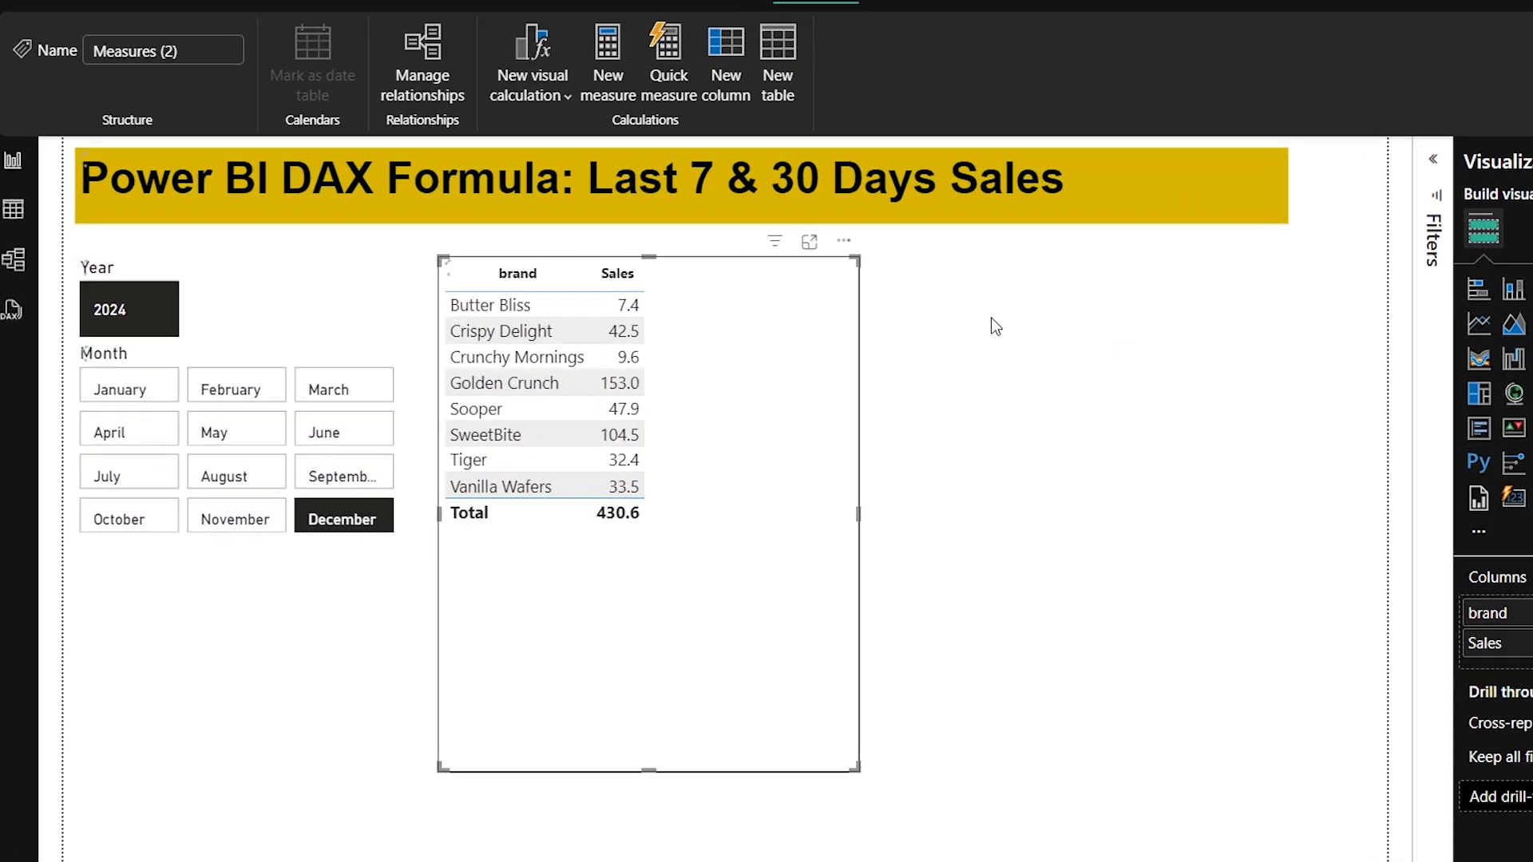
text(sales of las)
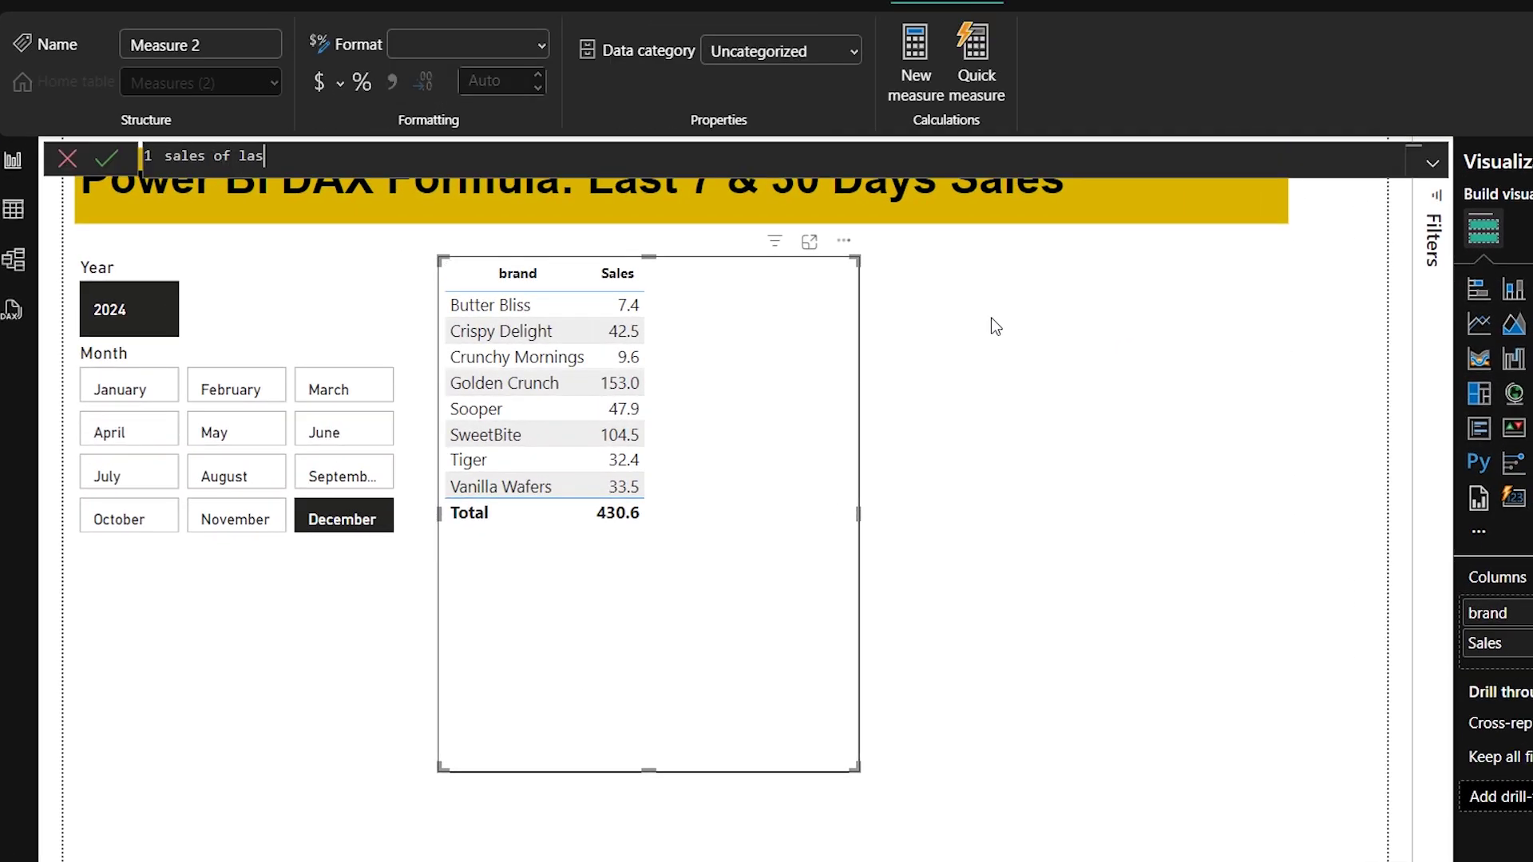
text(t 7 days2 =)
key(shift+Return)
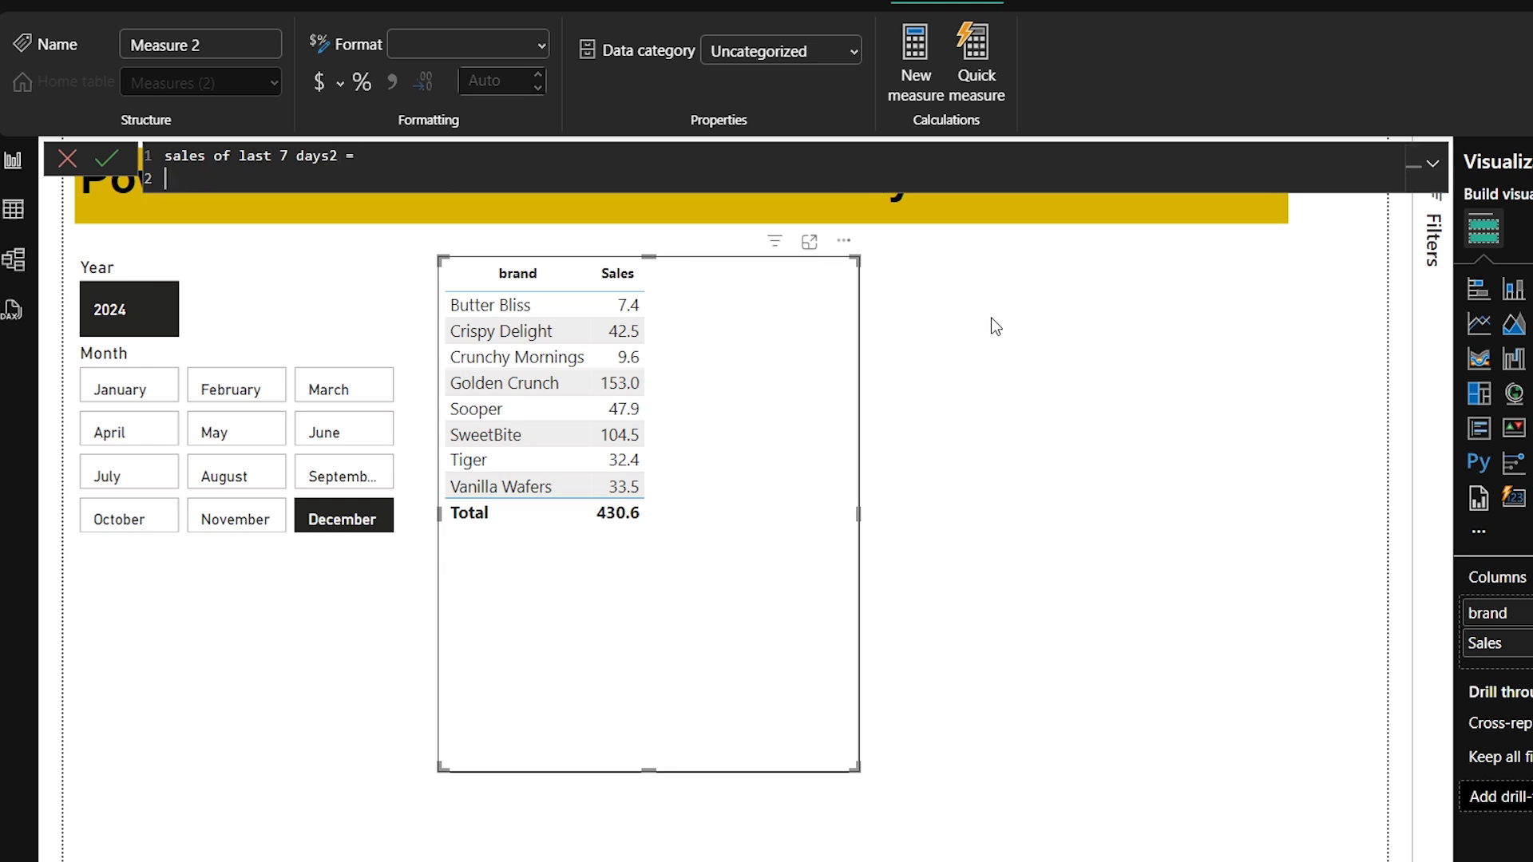
text(calc)
key(Tab)
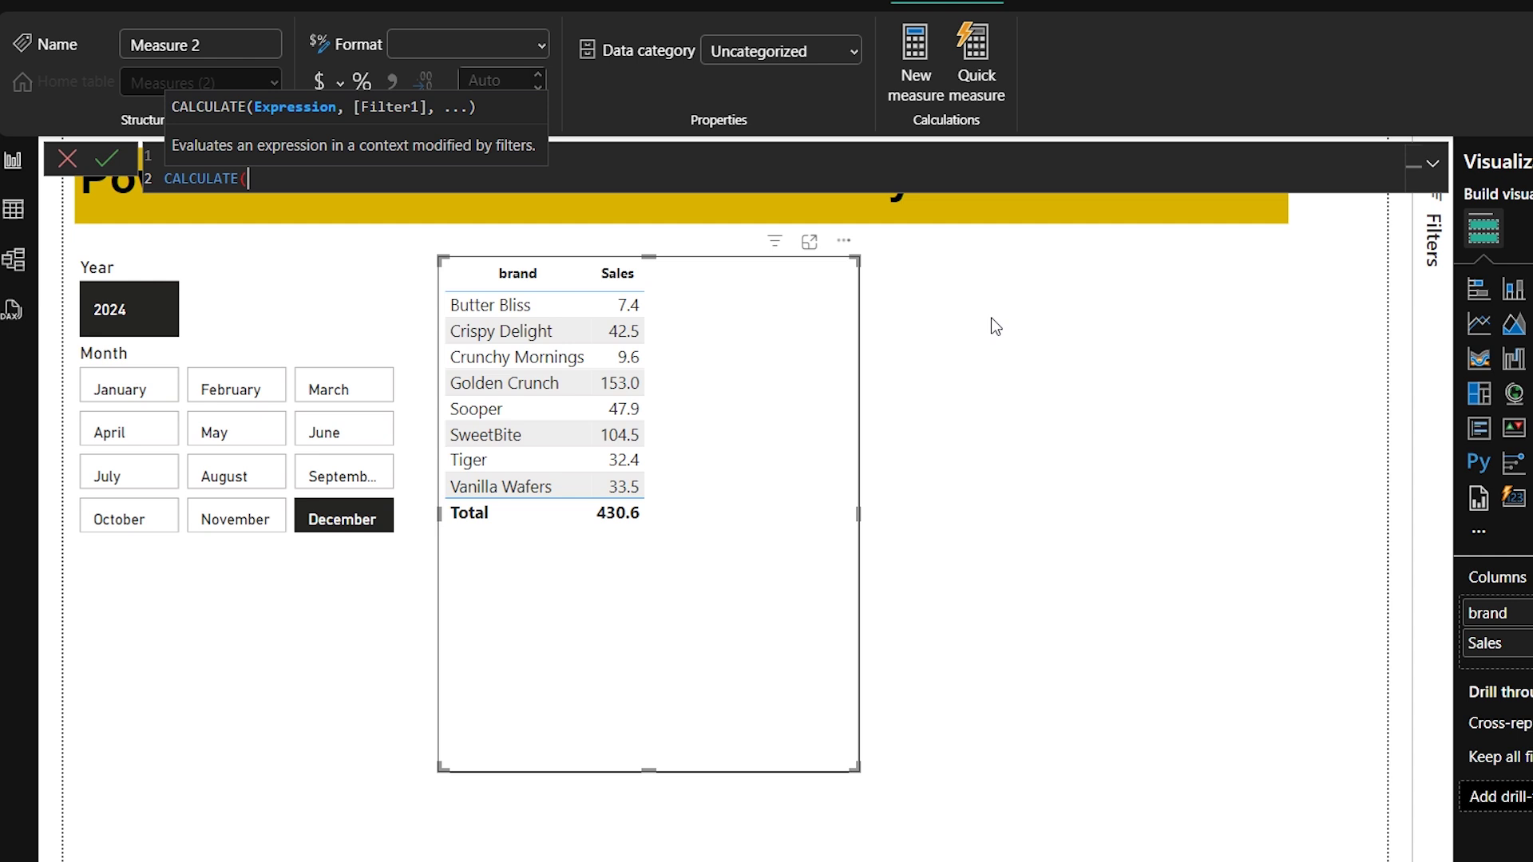
- Add [Sales] as the first CALCULATE argument
key(shift+Return)
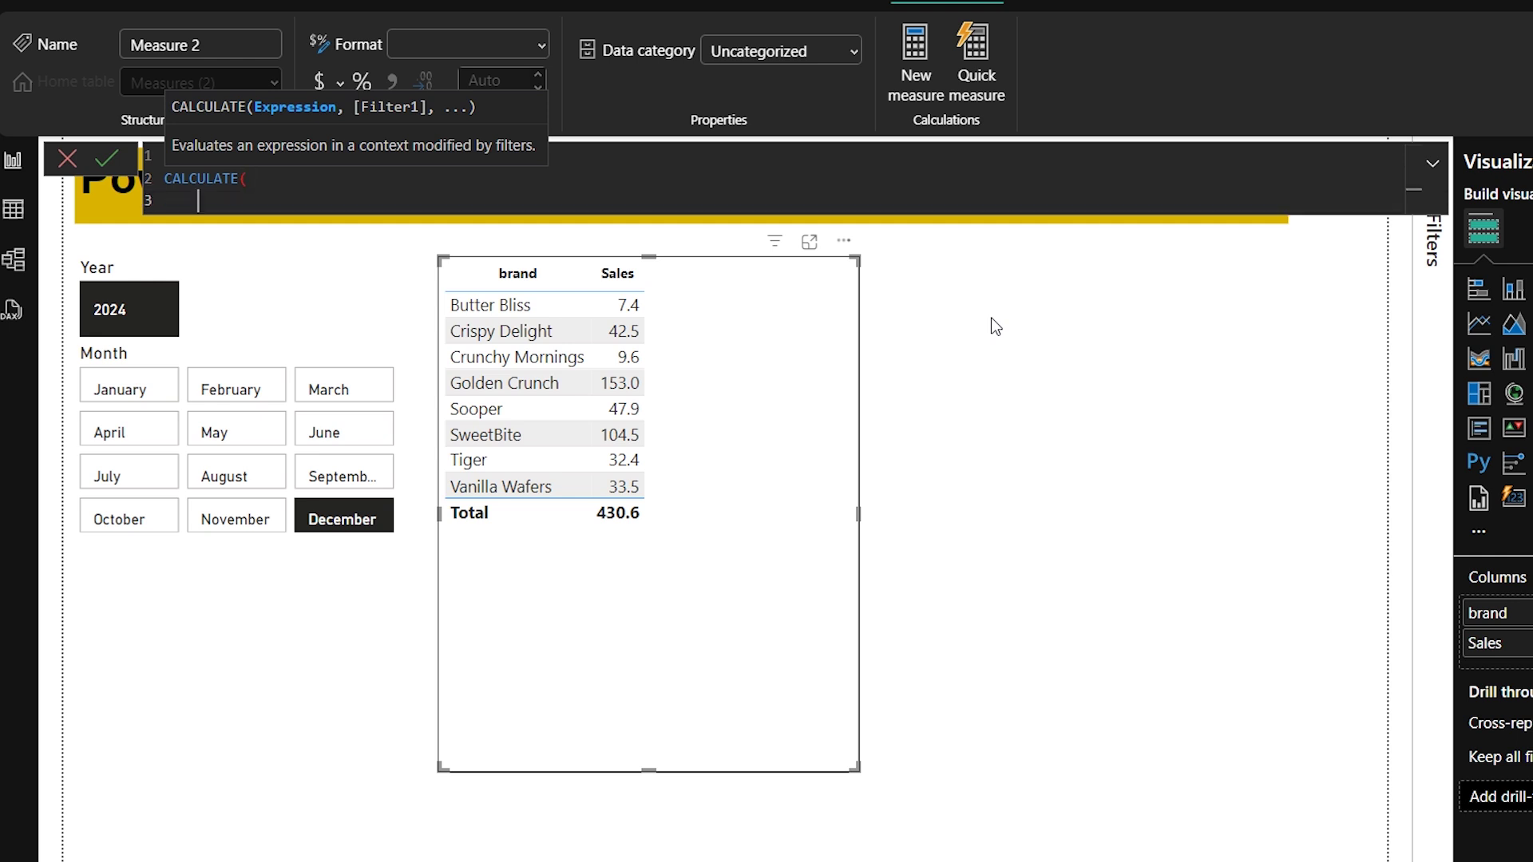
text([sal)
key(Tab)
text(,)
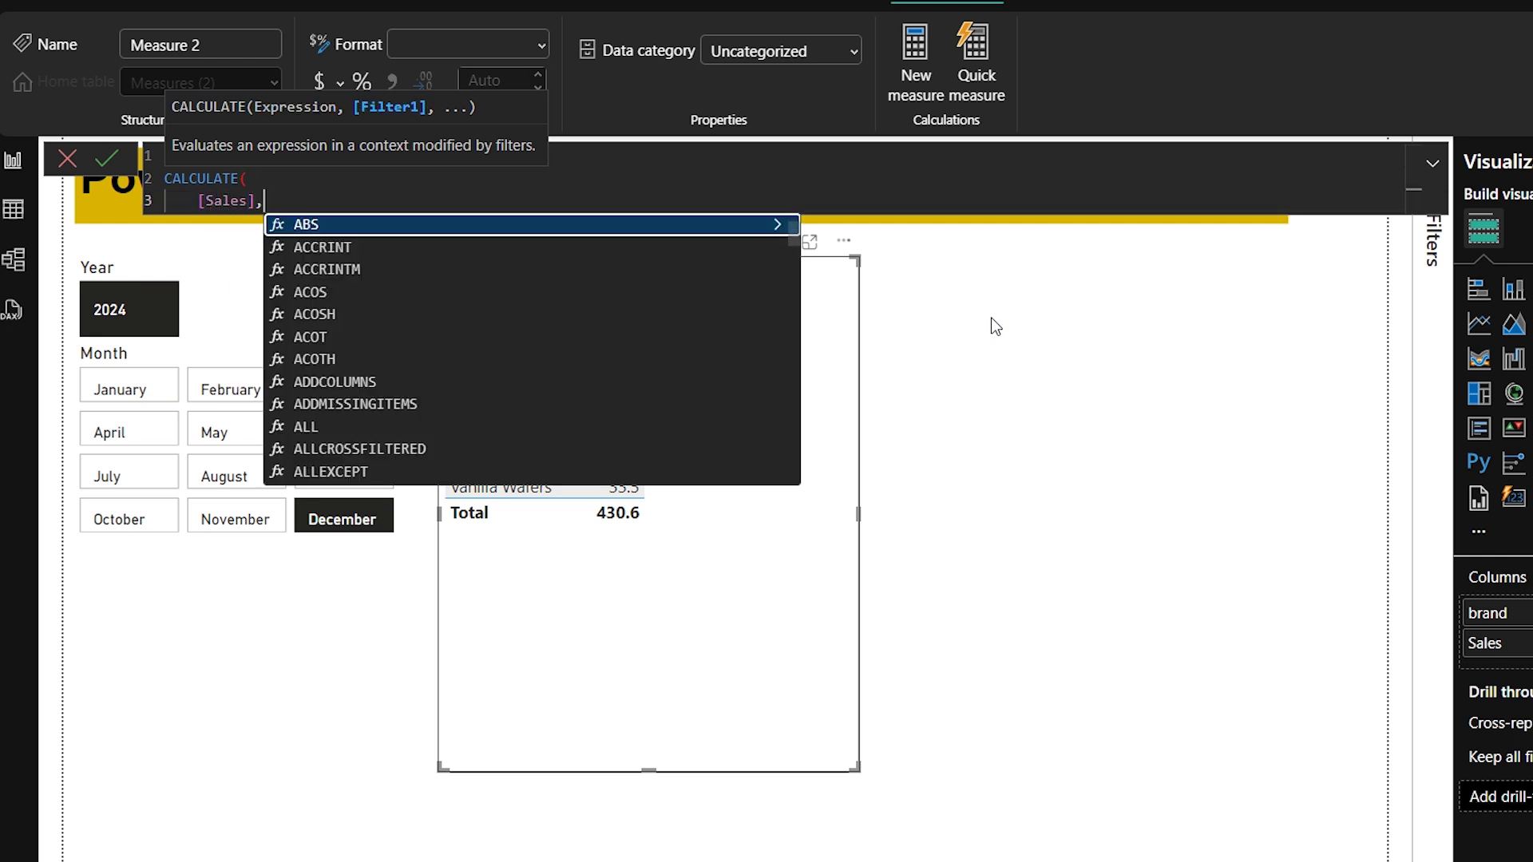
- Add the filter DATESINPERIOD('Calendar'[Date],MAX('Calendar'[Date]), on a new line
key(shift+Return)
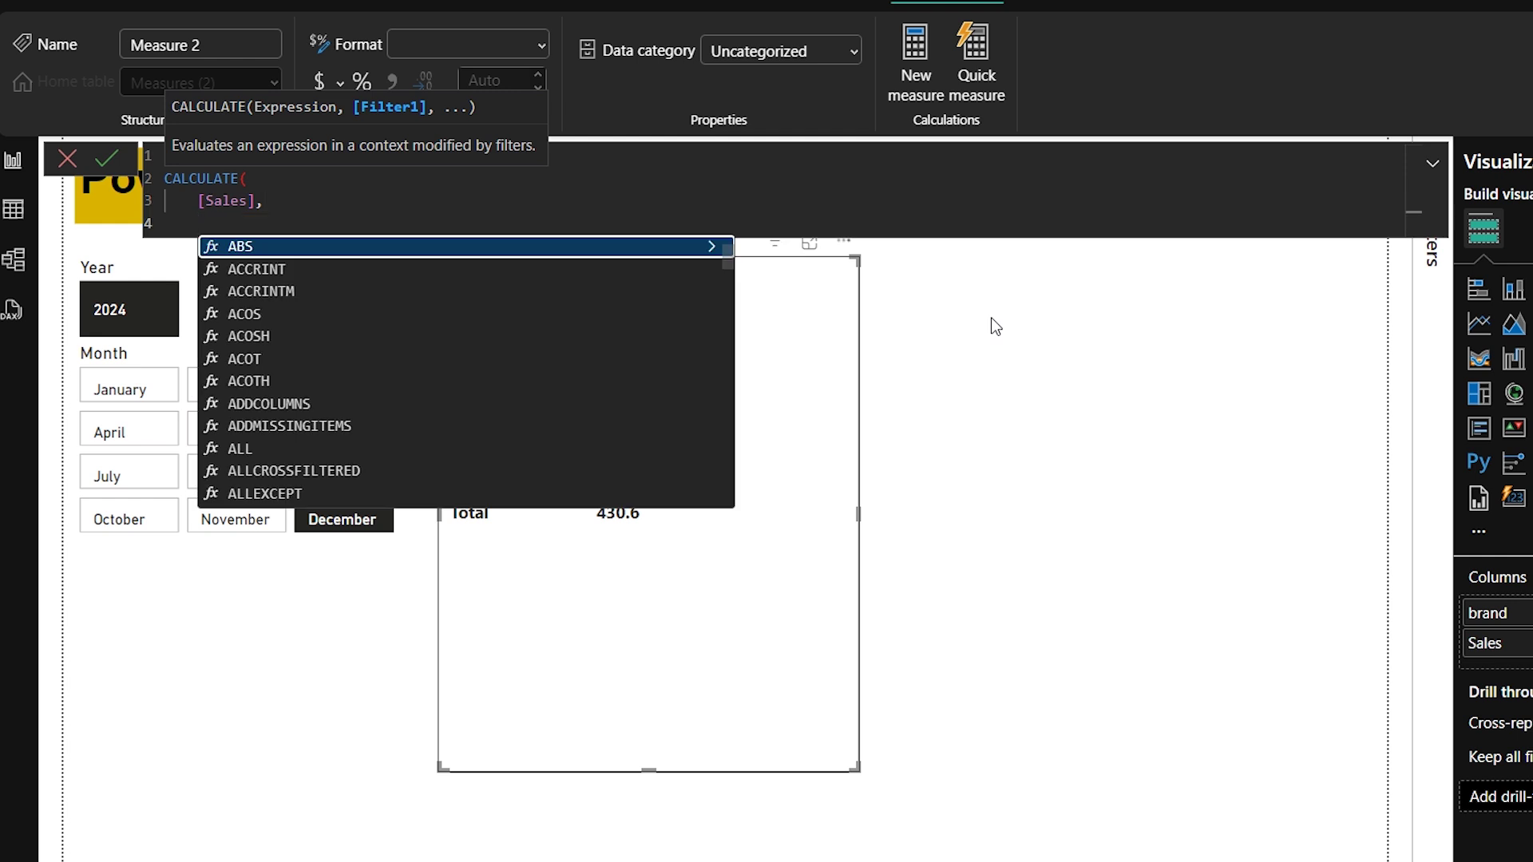
text(dat)
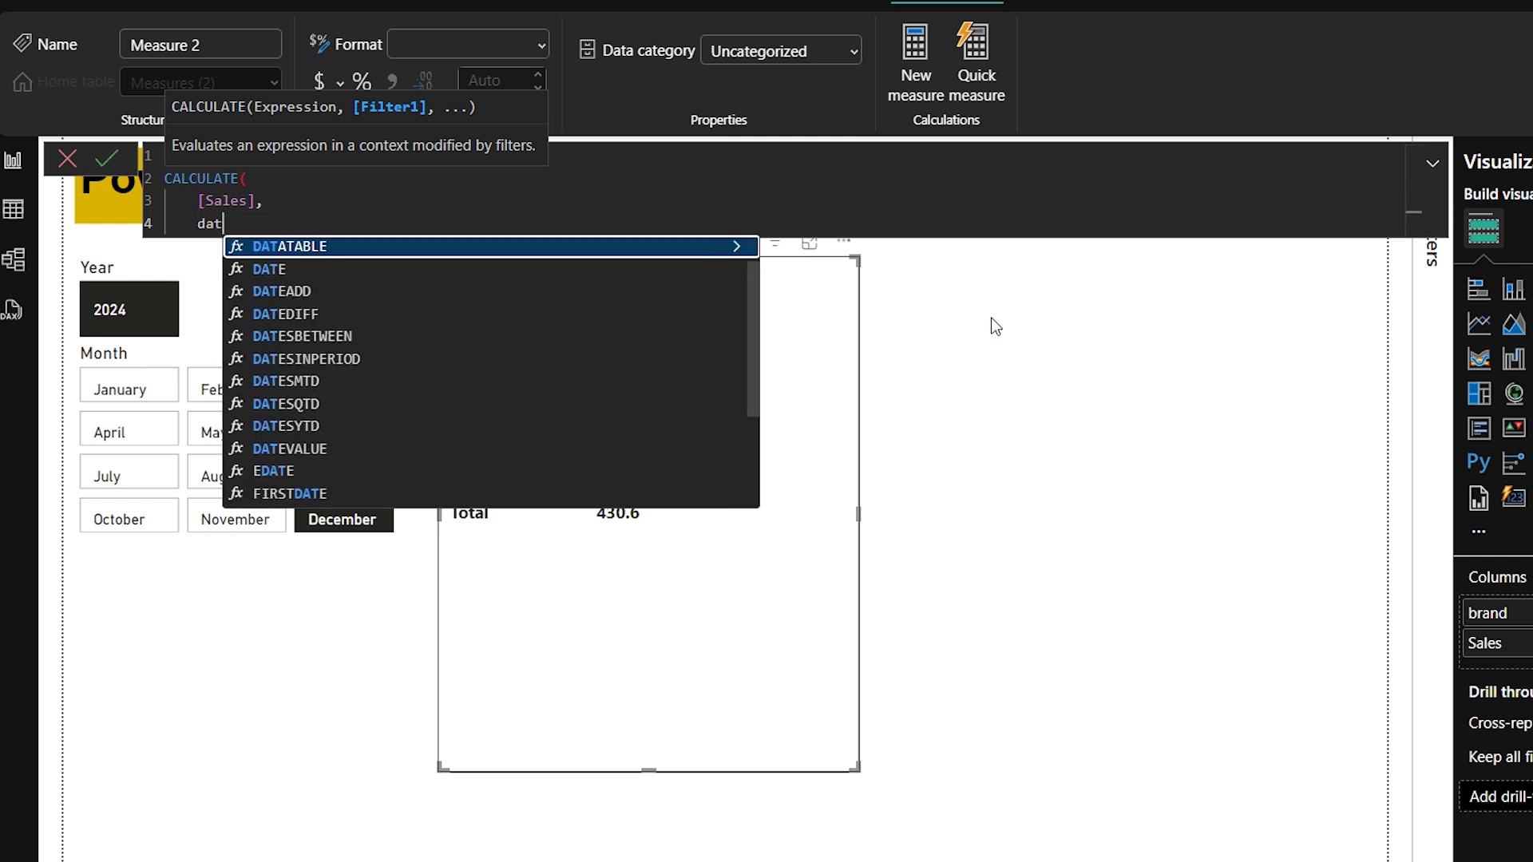
text(esin)
key(Tab)
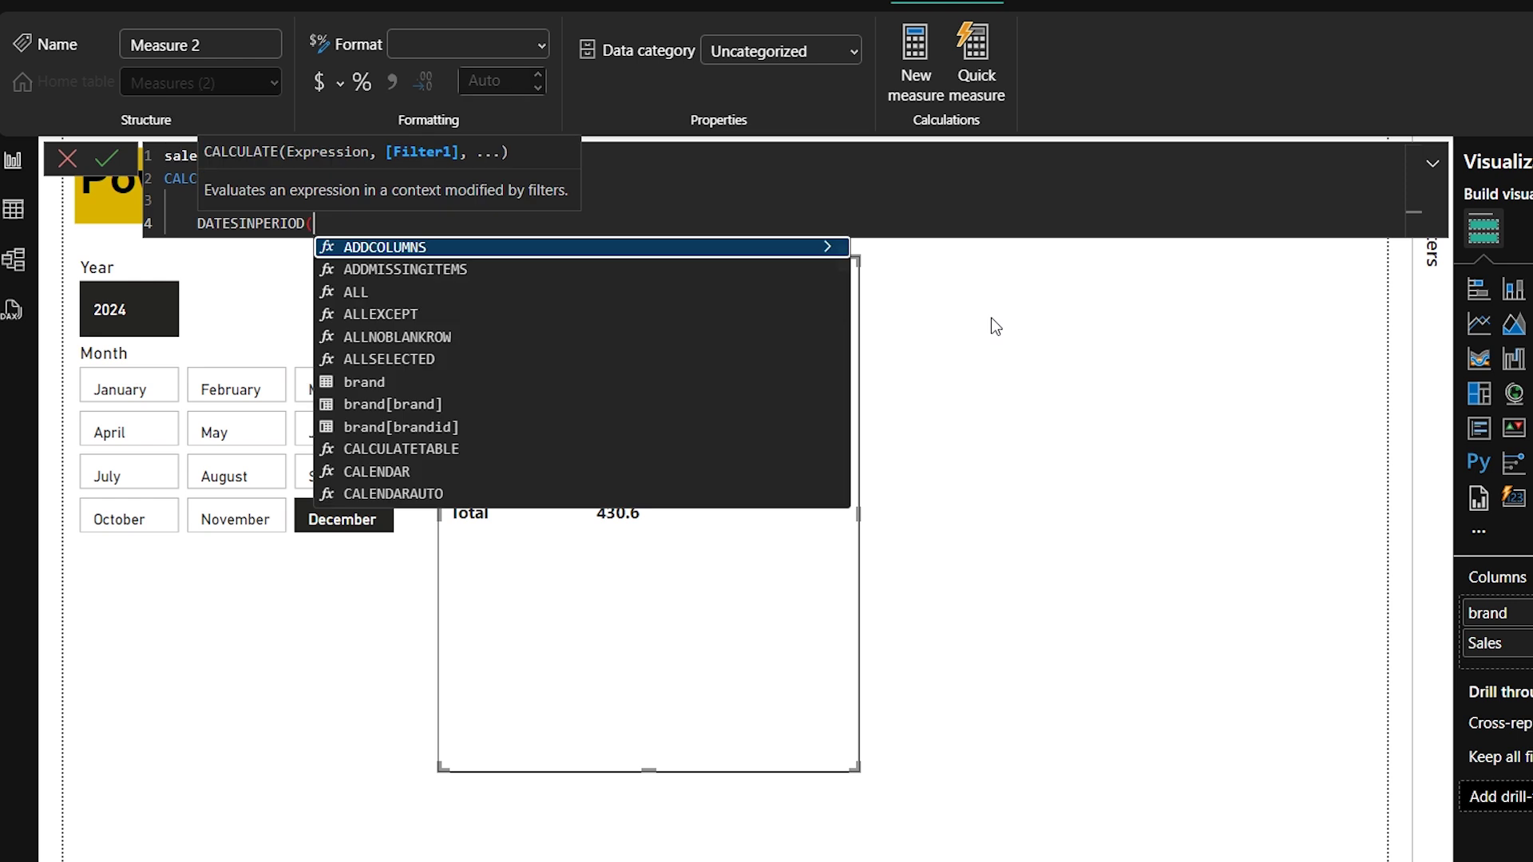
text(cal)
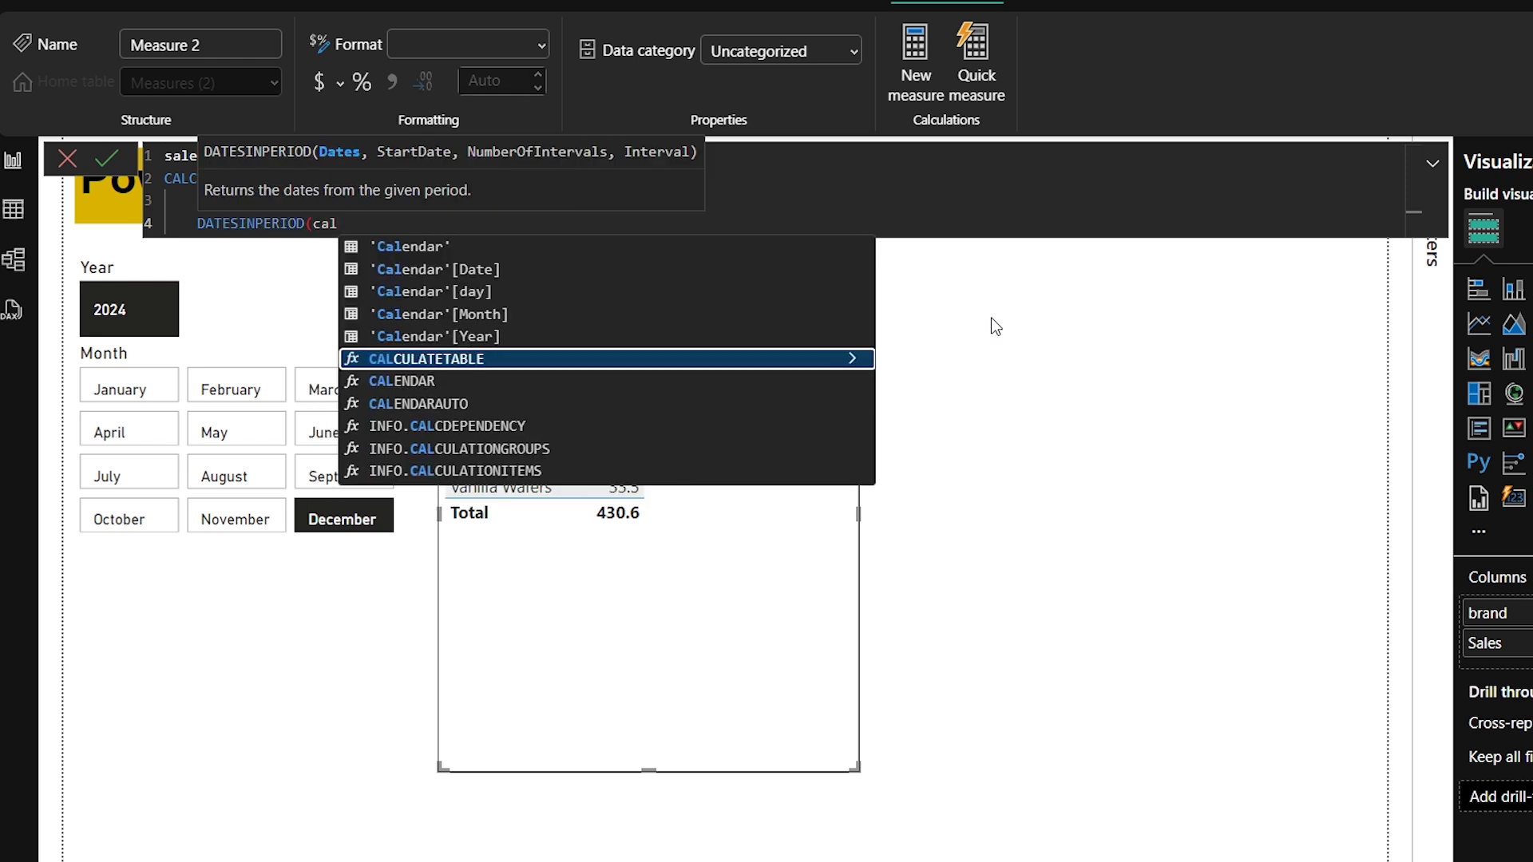
key(Up)
key(Up)
key(Up)
key(Up)
key(Tab)
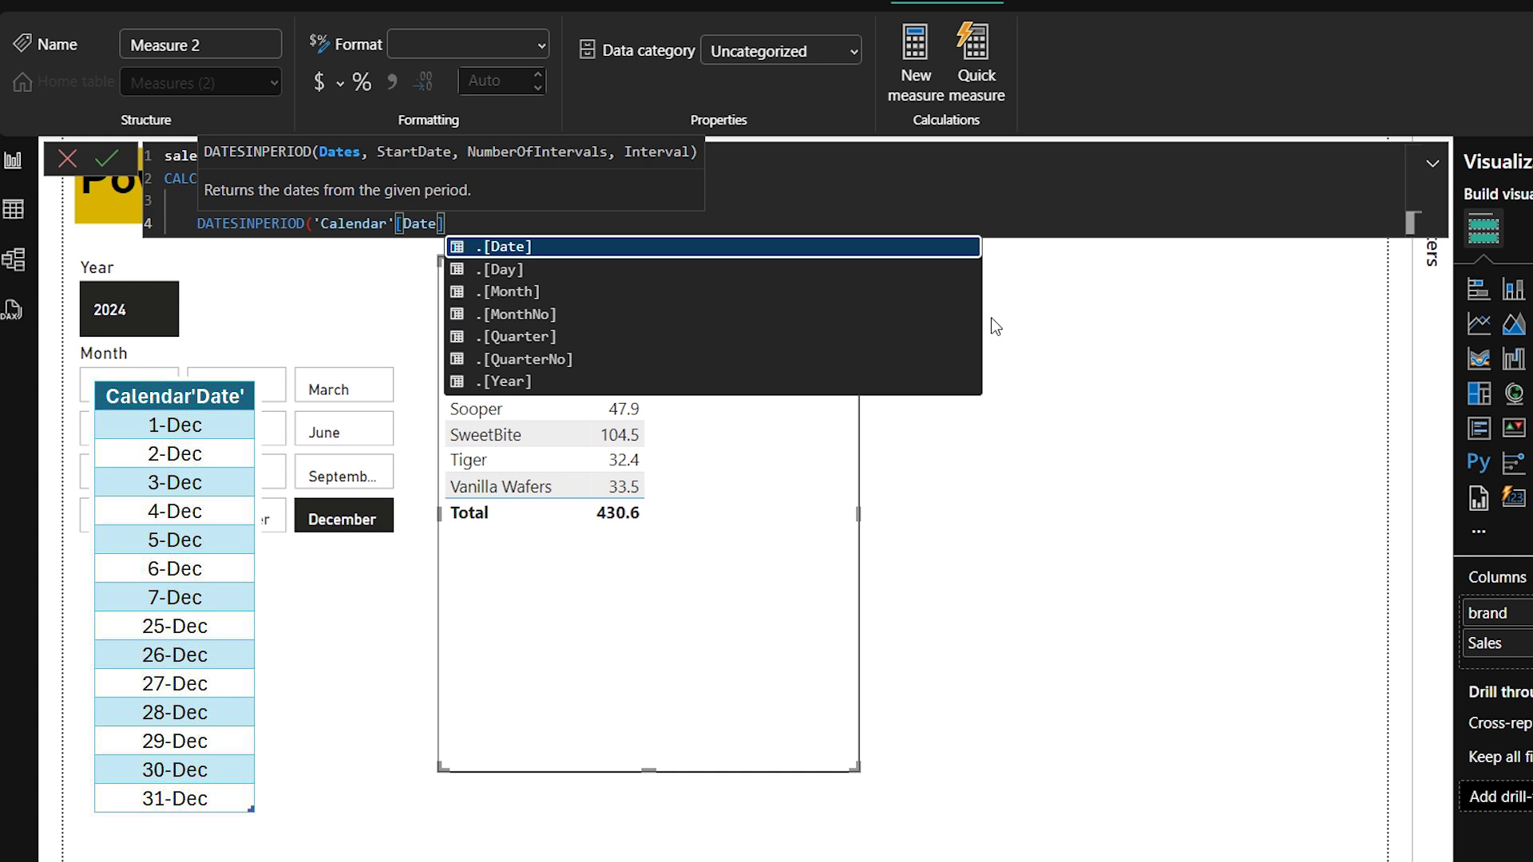
text(,MAX(calen)
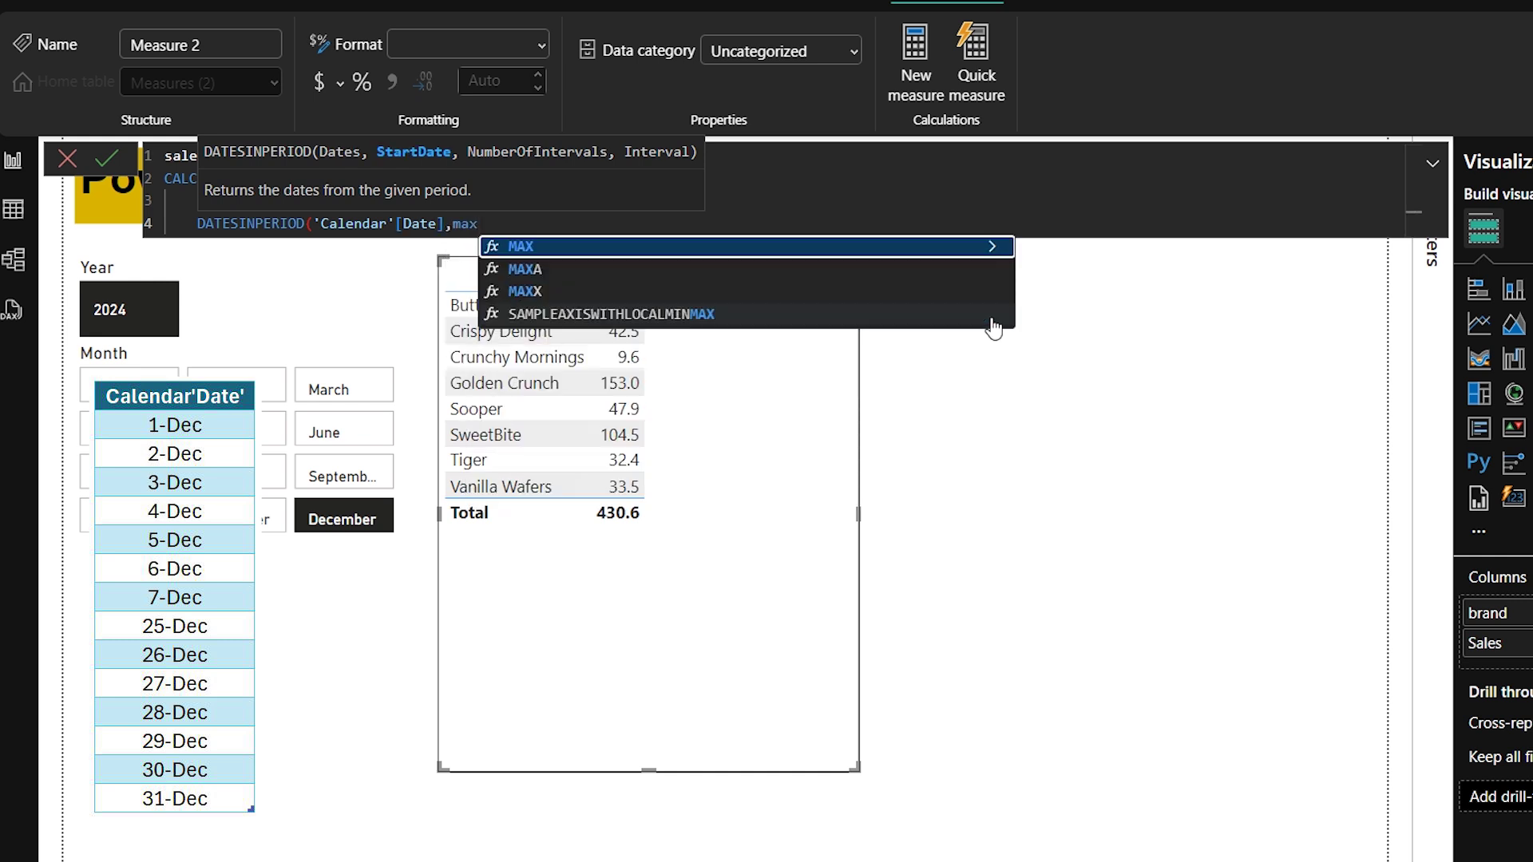
key(Down)
key(Tab)
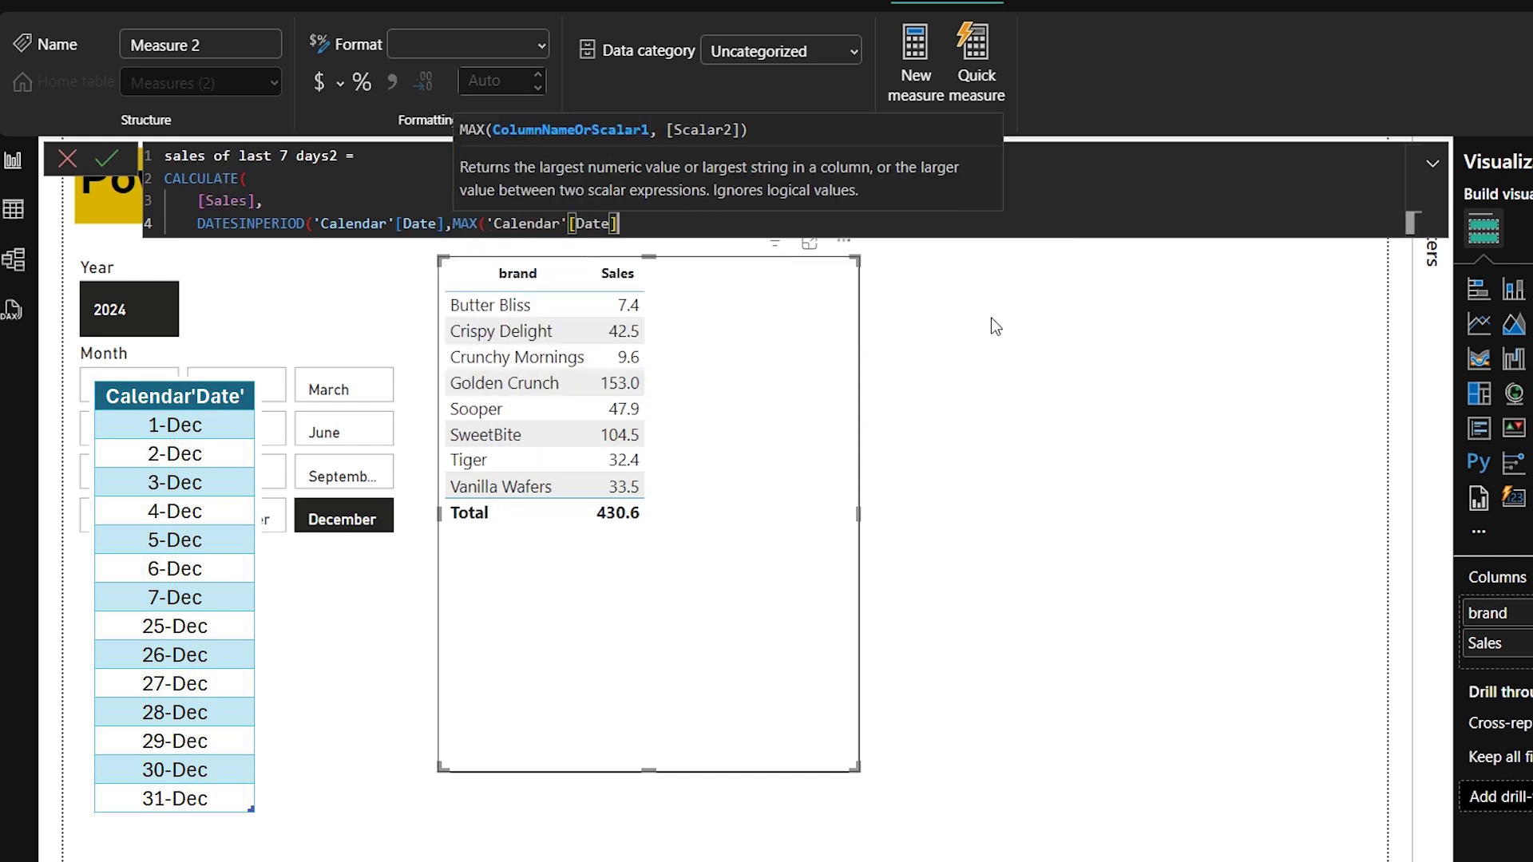
text(),)
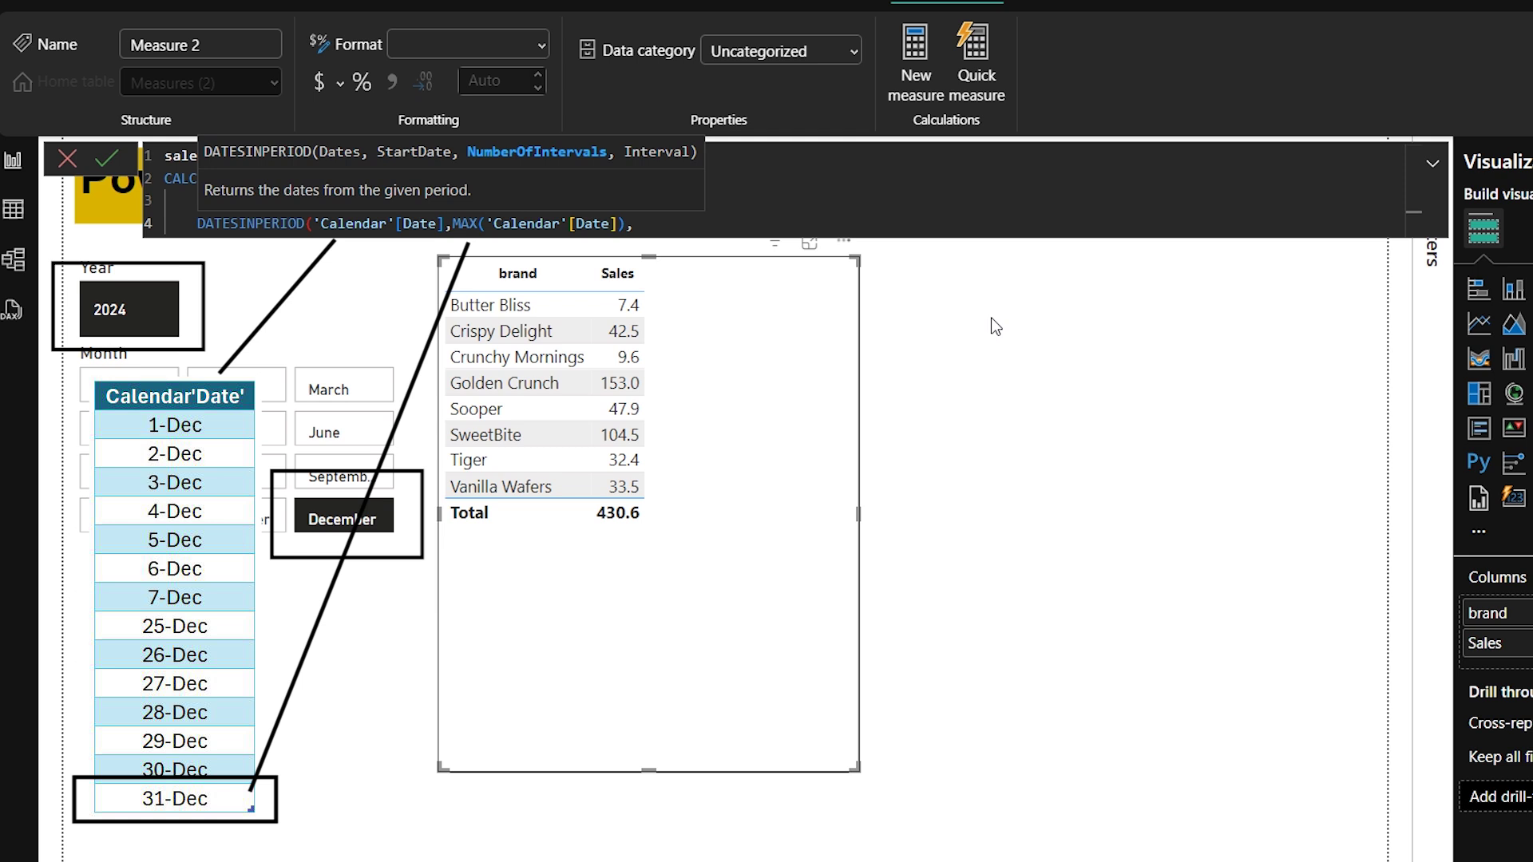
- Finish the formula with -7,DAY and both closing parentheses, then commit the measure
text(-7,)
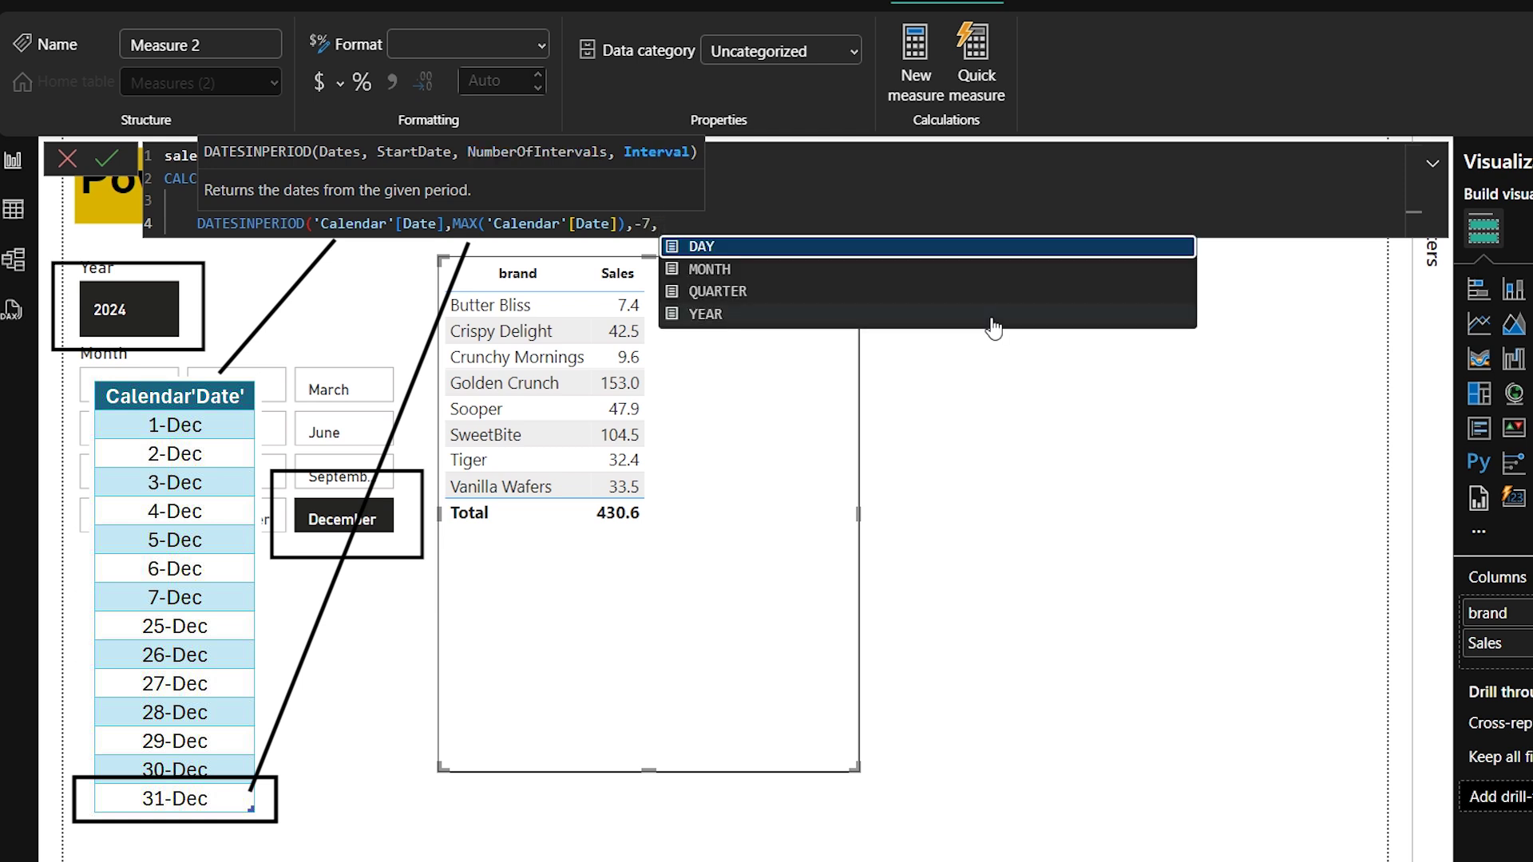
key(Tab)
text())
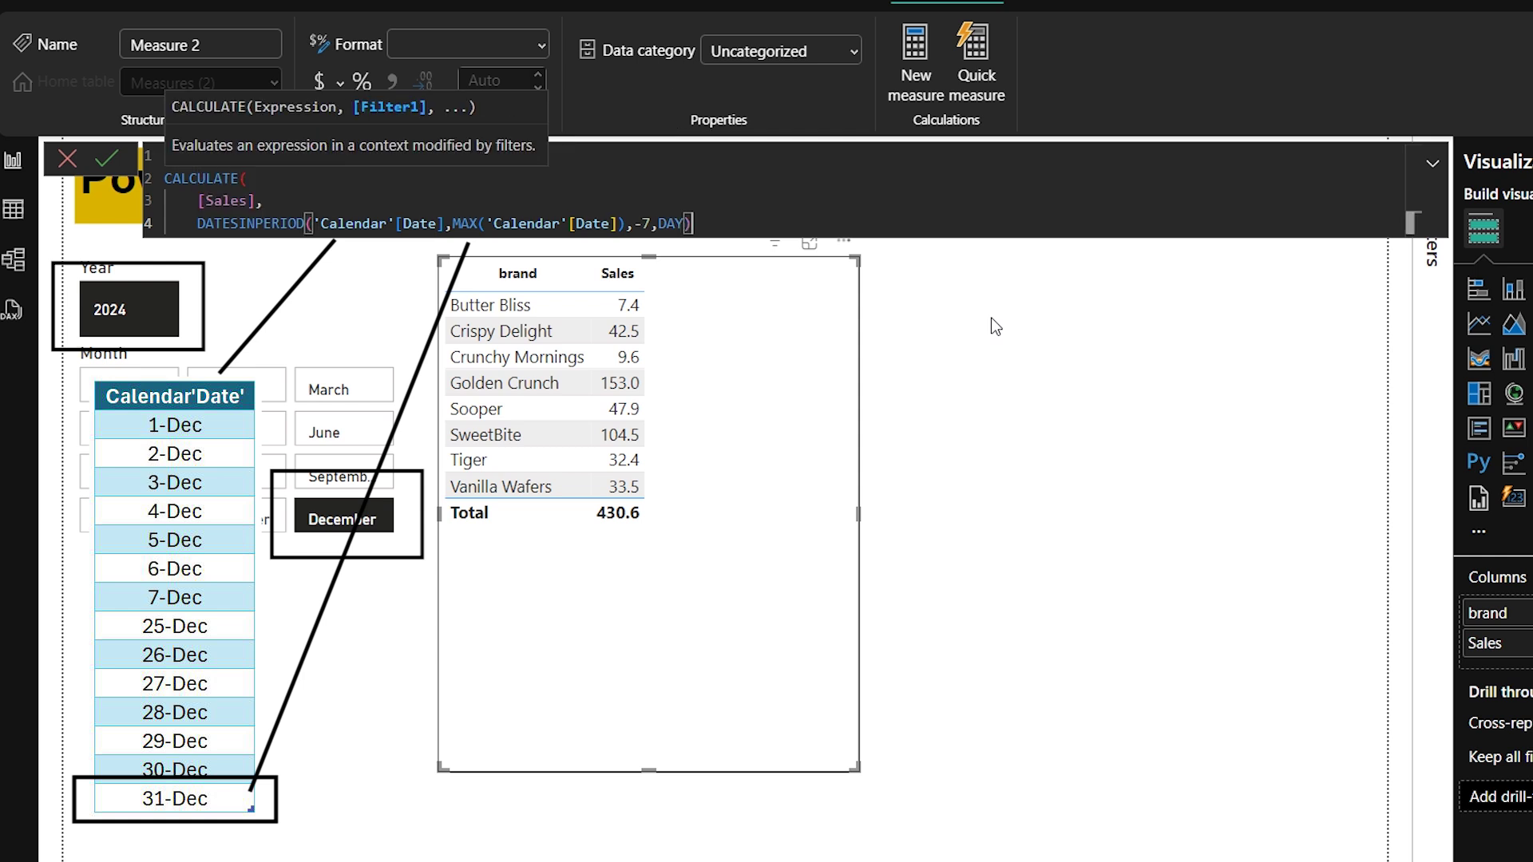
key(Return)
text())
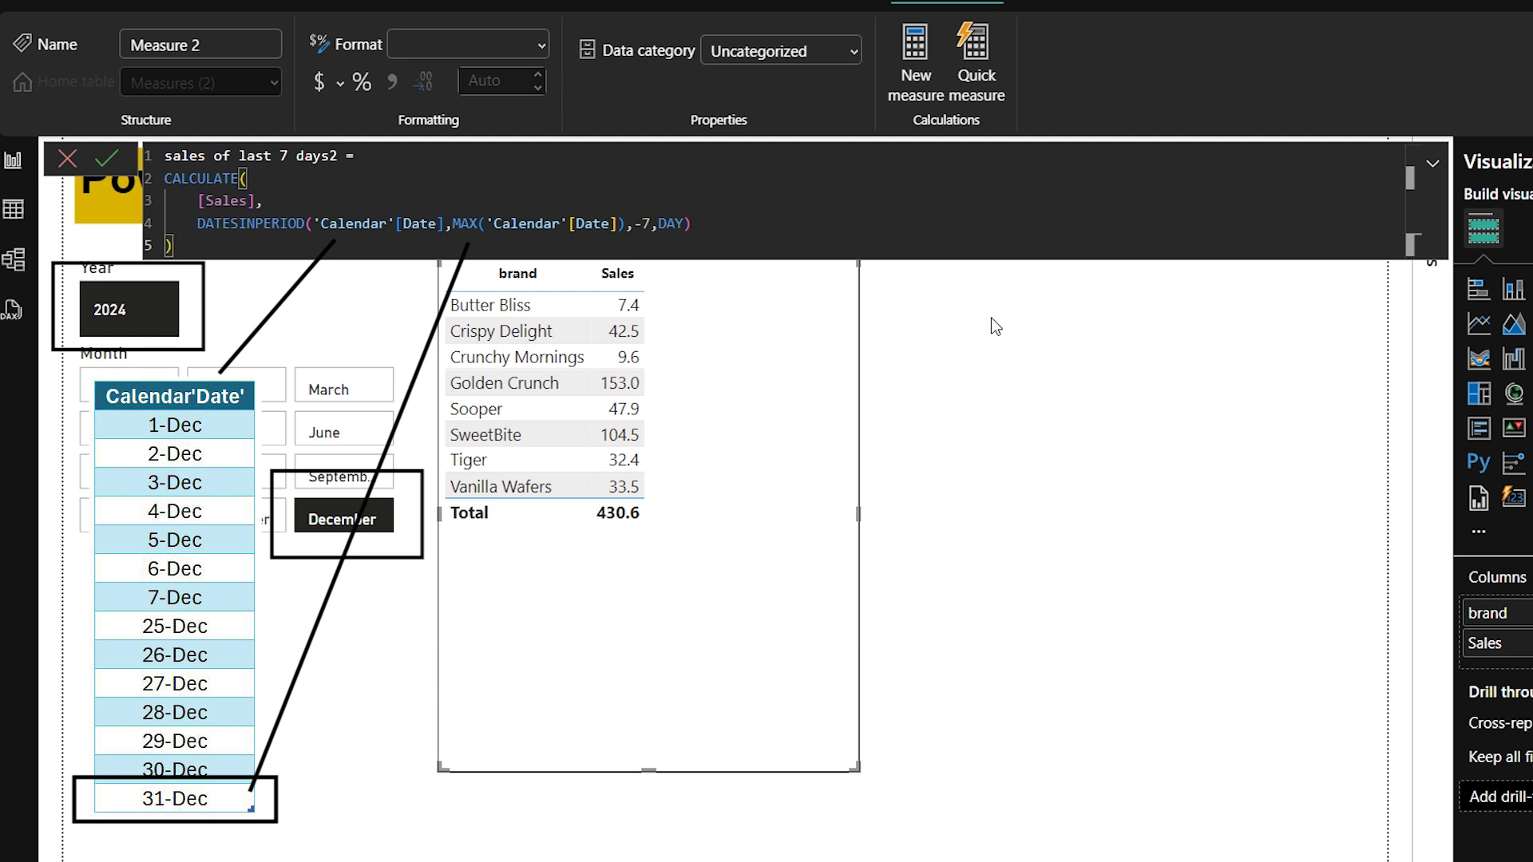
key(Return)
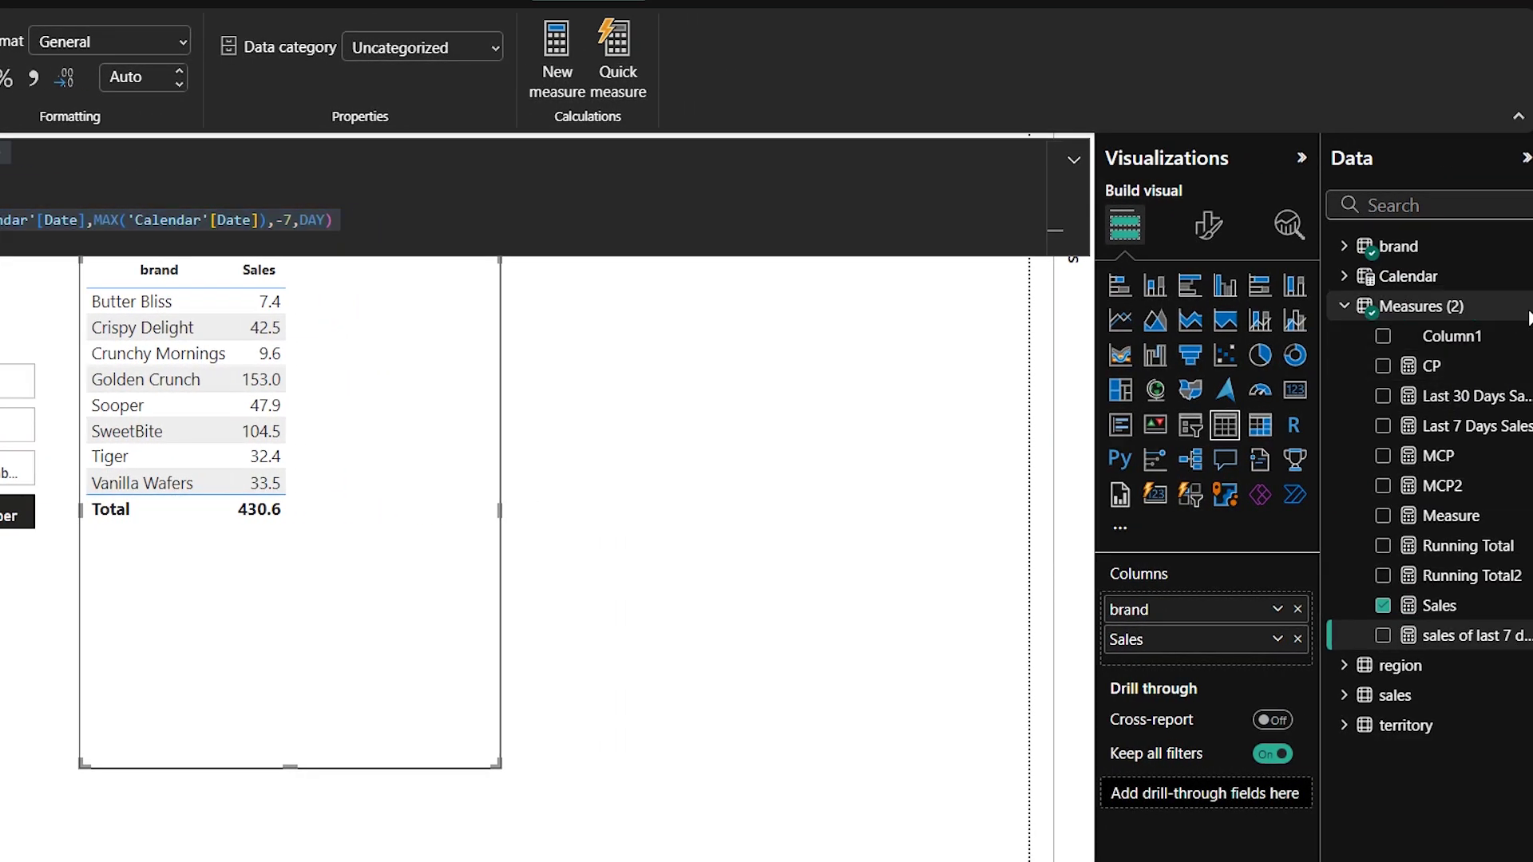
- Create another measure in Measures (2) and paste the copied 7-day formula
right_click(1528, 316)
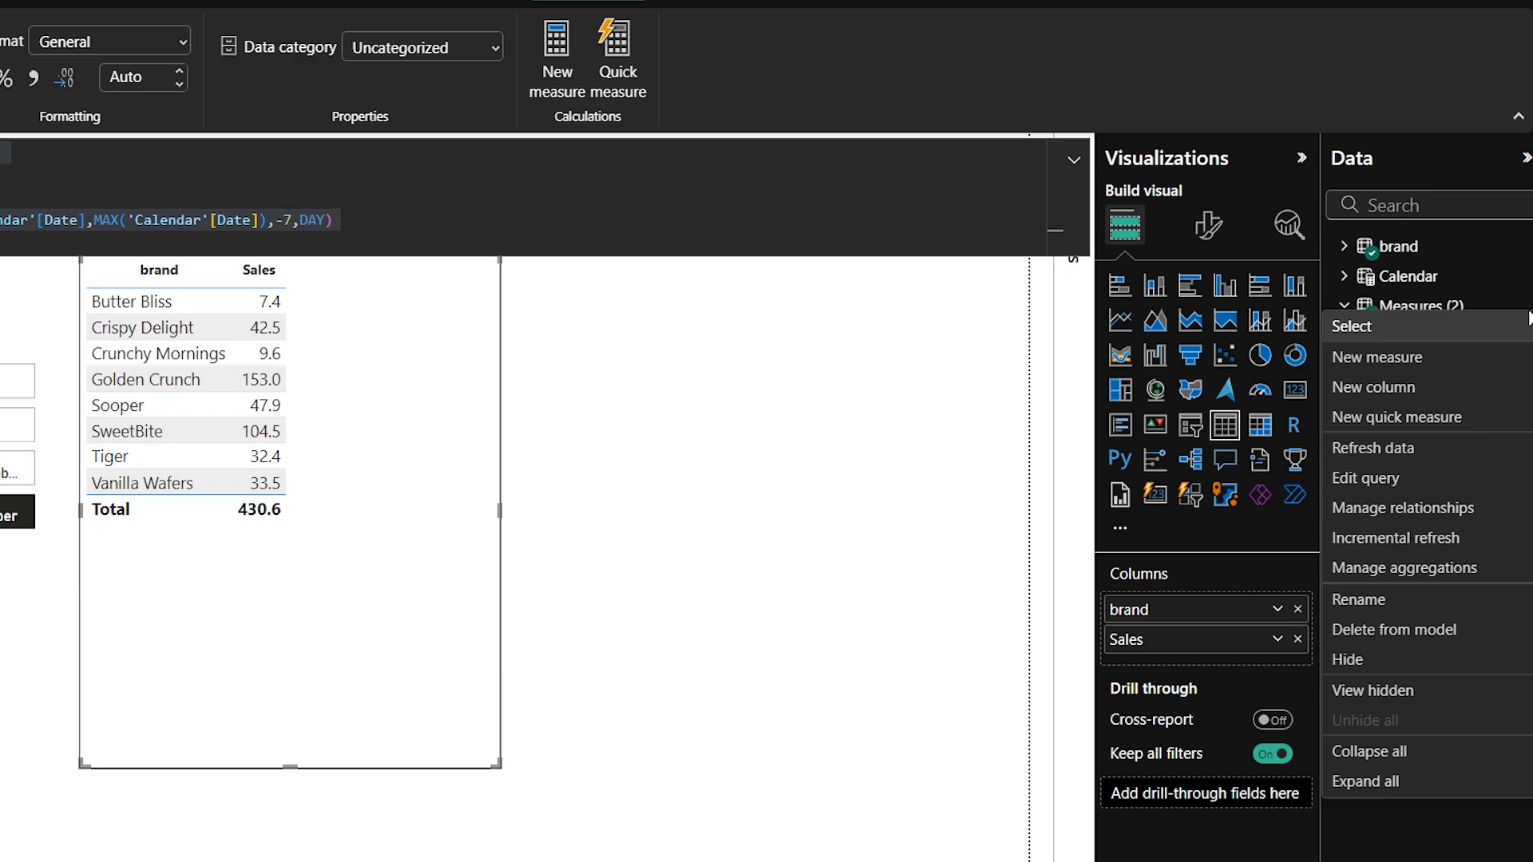
click(1361, 358)
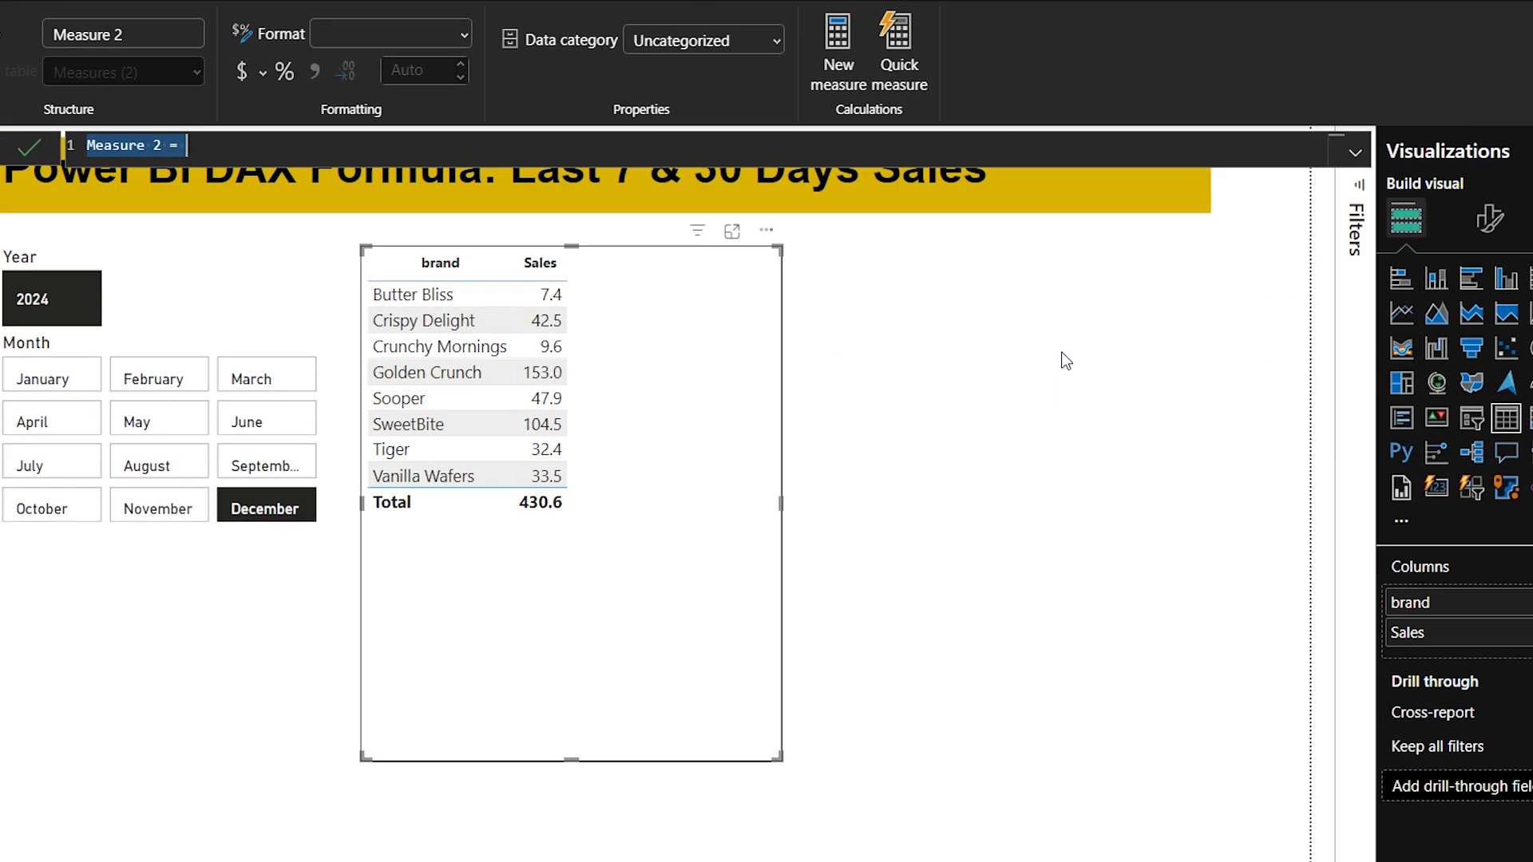
text(sales of last 7 days2 = CALCULATE(     [Sales],     DATESINPERIOD('Calendar'[Date],MAX('Calendar'[Date]),-7,DAY) ))
- Change 7 to 30 in the name and the day count, making 'sales of last 30 days2' with -30,DAY
click(210, 153)
key(BackSpace)
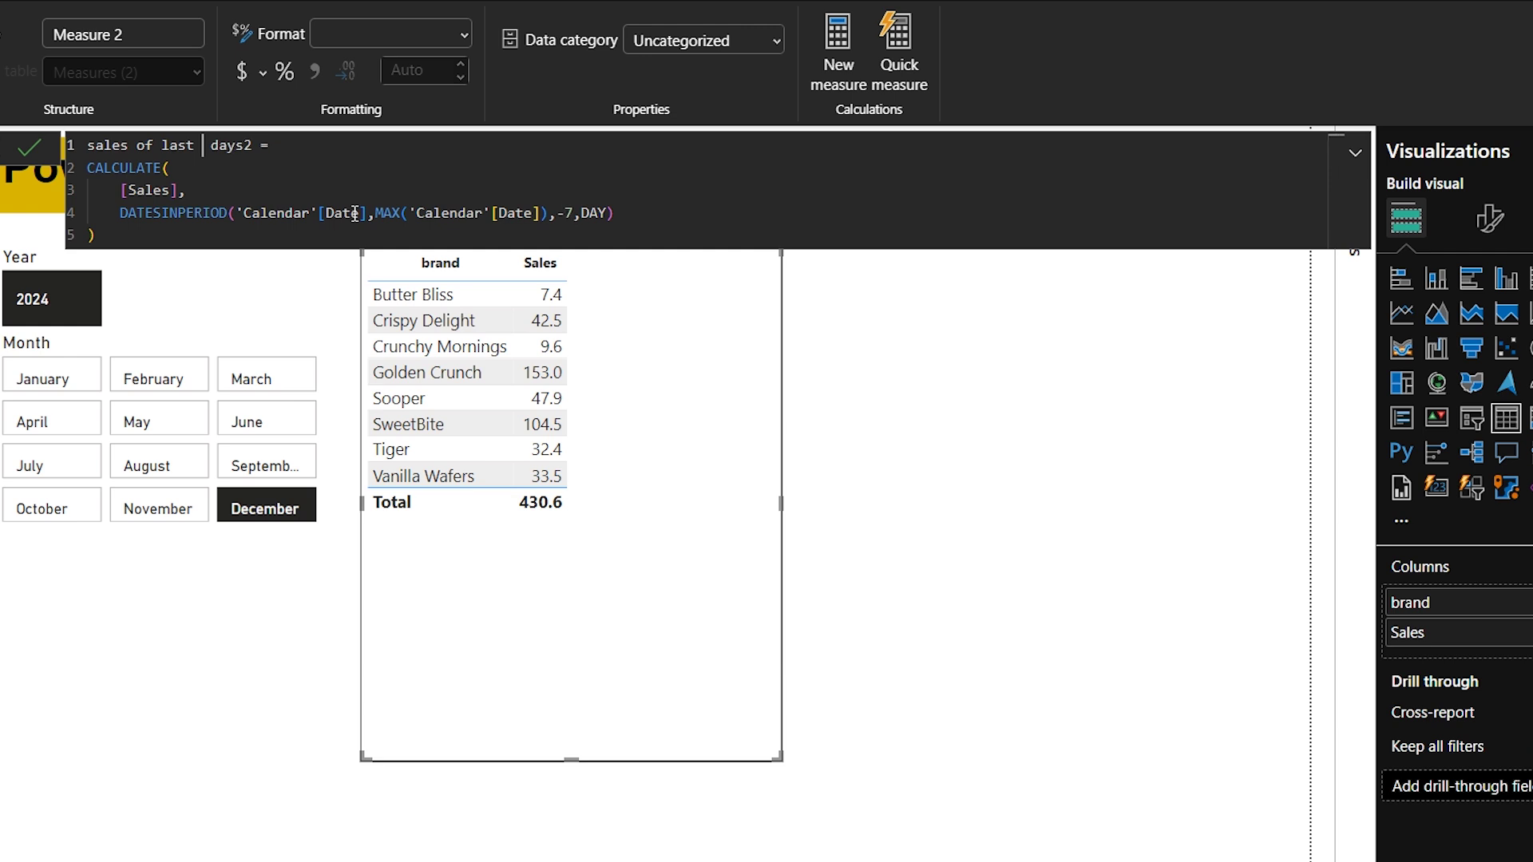
text(30)
click(576, 213)
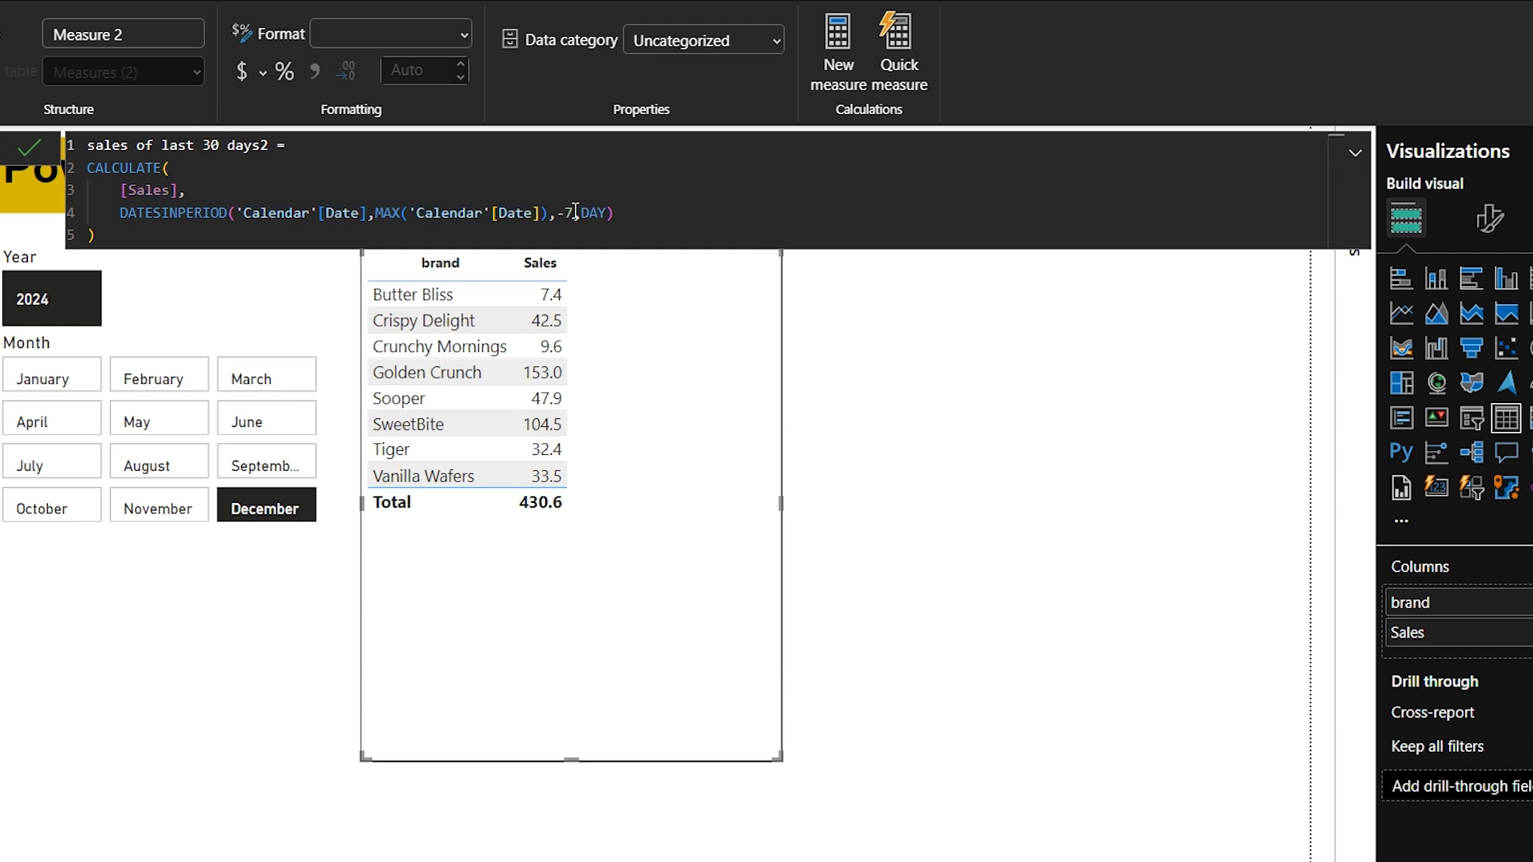
key(BackSpace)
text(30)
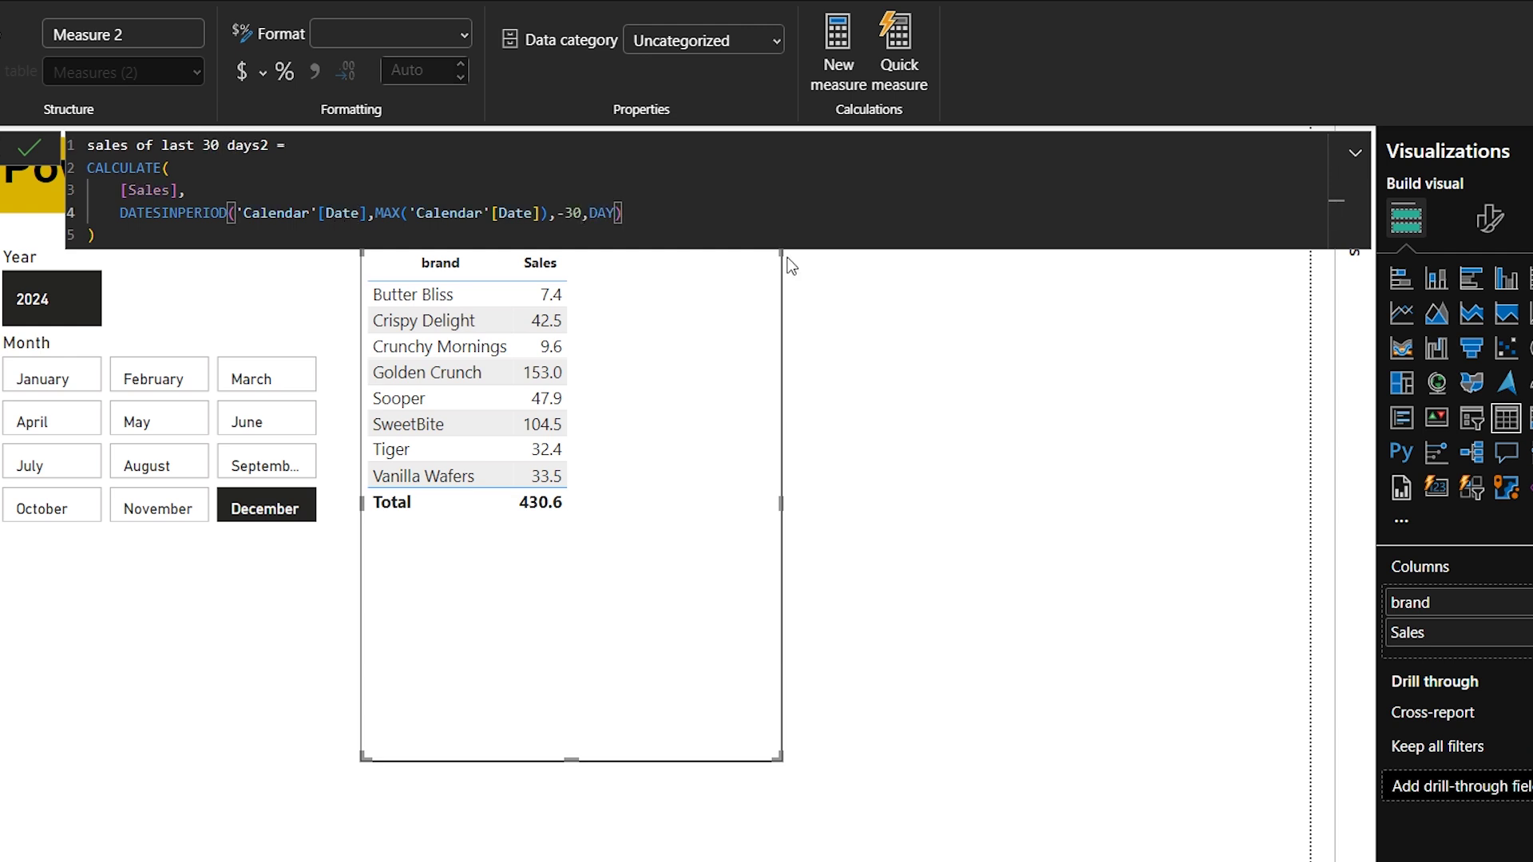